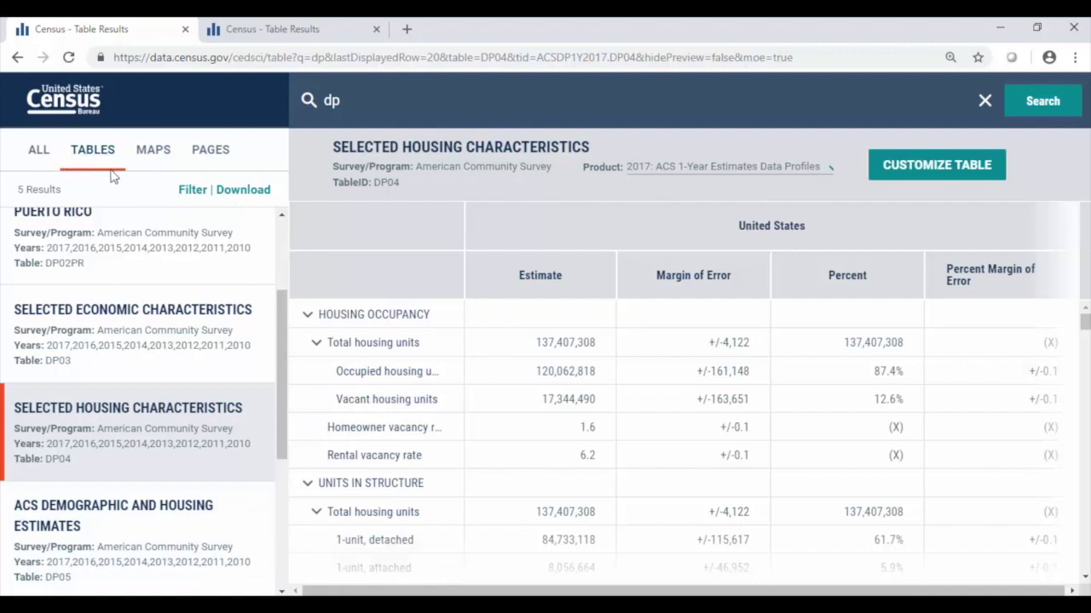
Step: Customize DP04 and collapse Housing Occupancy, Units in Structure, Year Structure Built, Rooms and Bedrooms
click(911, 181)
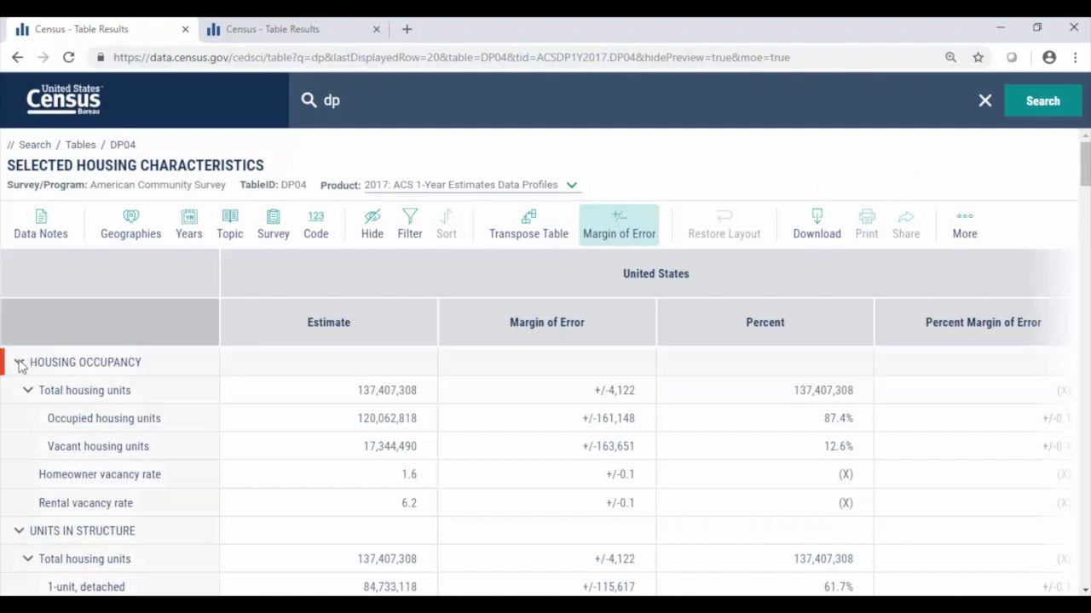
click(18, 365)
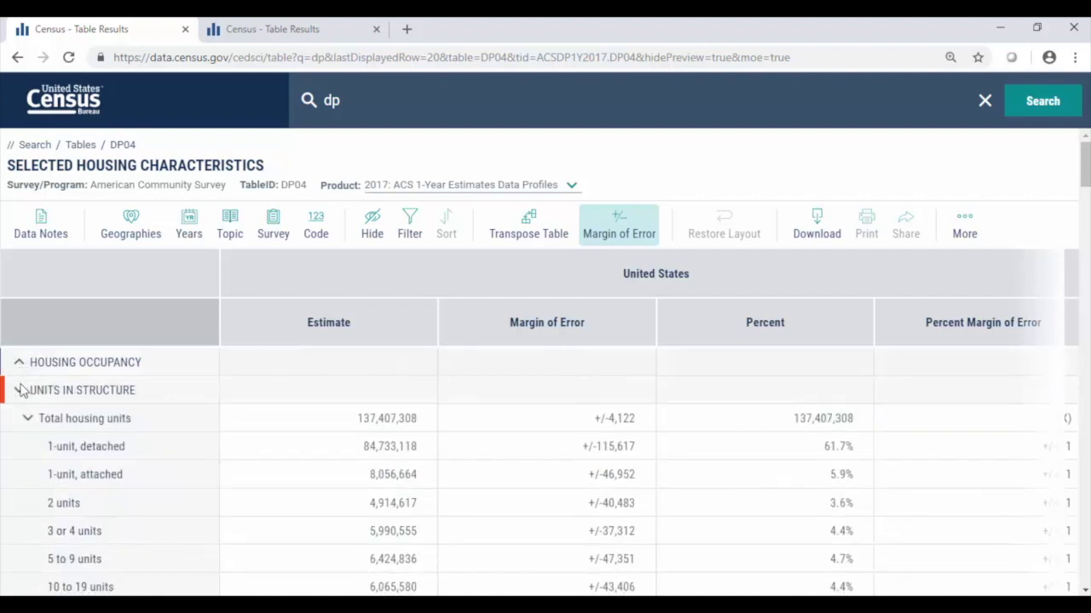
click(19, 390)
click(19, 422)
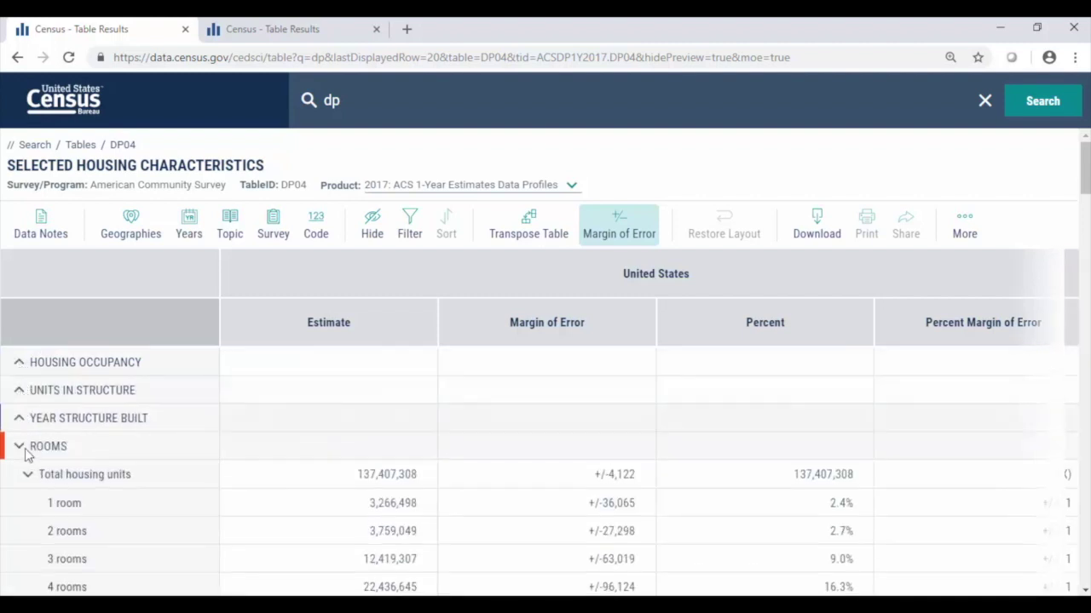
click(20, 448)
click(19, 473)
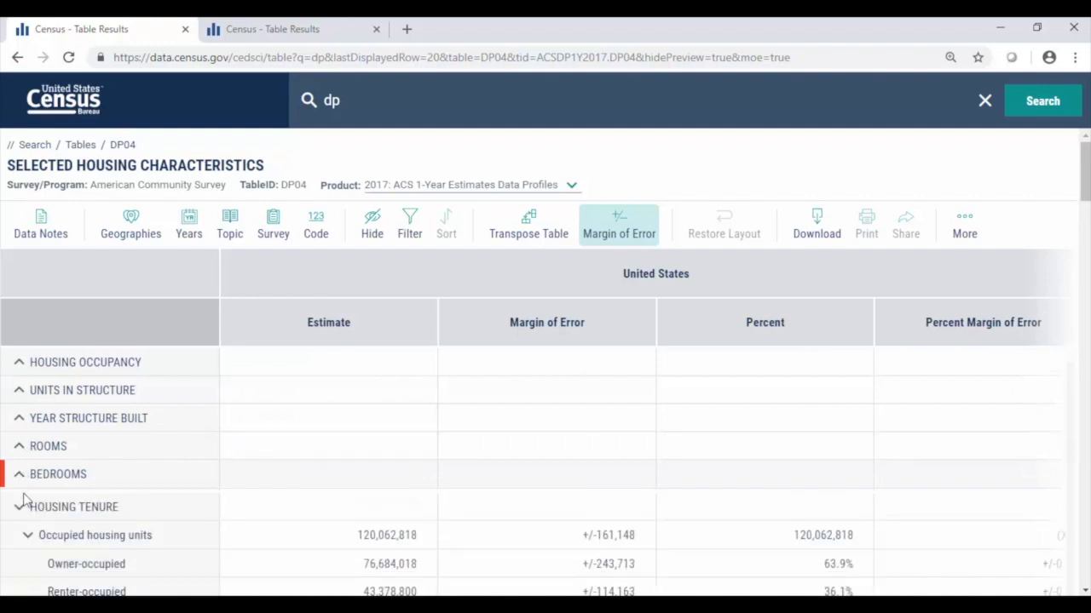
scroll(174, 398, down, 1)
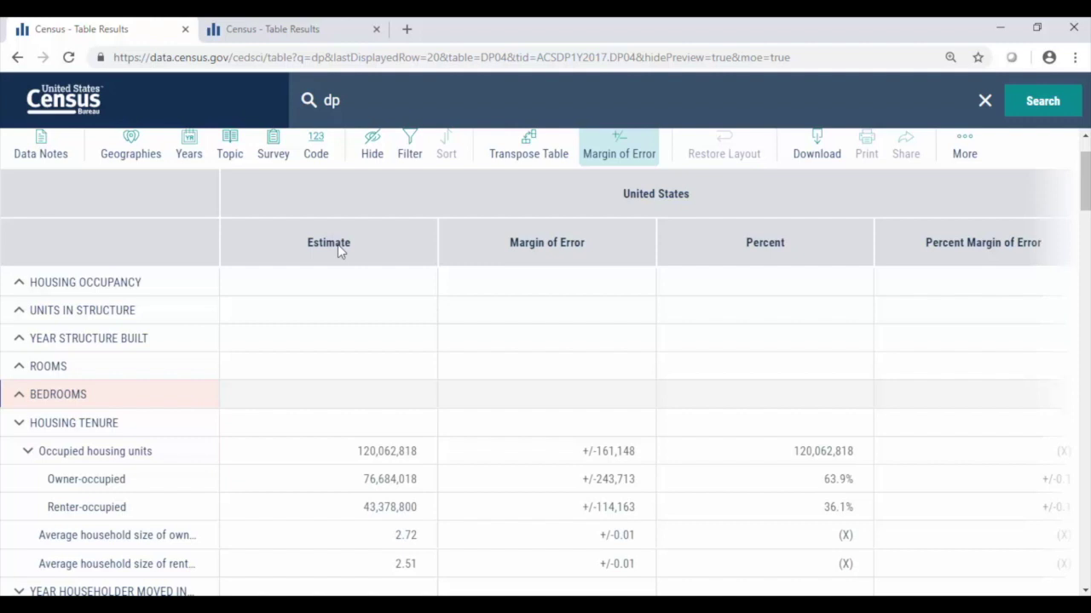
Step: Hide the Estimate and Margin of Error columns and widen the row-label column
drag(338, 245, 337, 120)
mouse_move(316, 243)
mouse_down()
mouse_move(327, 133)
mouse_move(328, 143)
mouse_up()
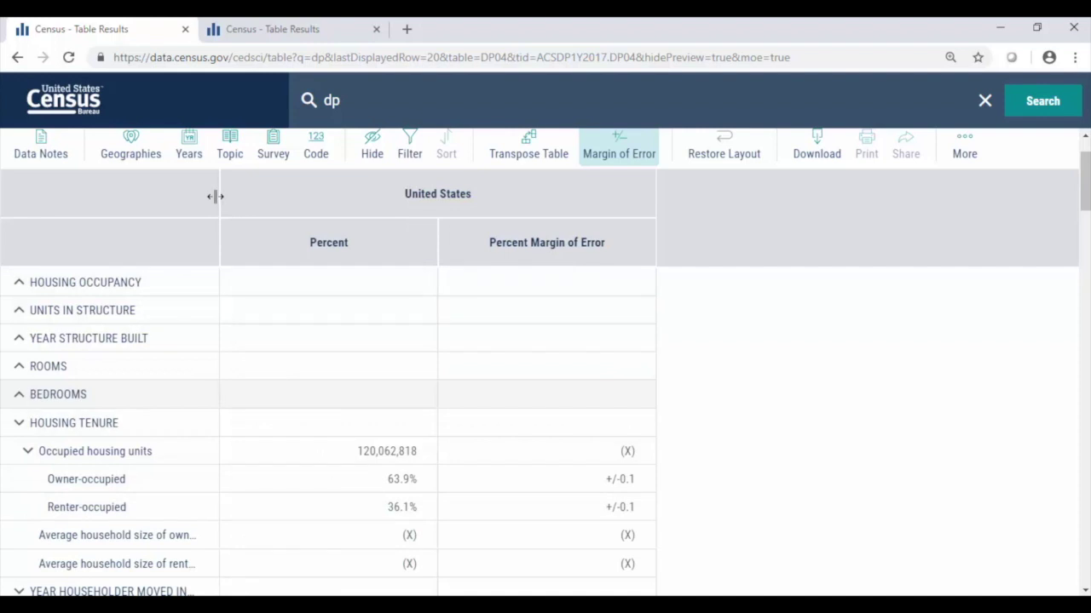
drag(216, 196, 337, 217)
drag(268, 221, 312, 231)
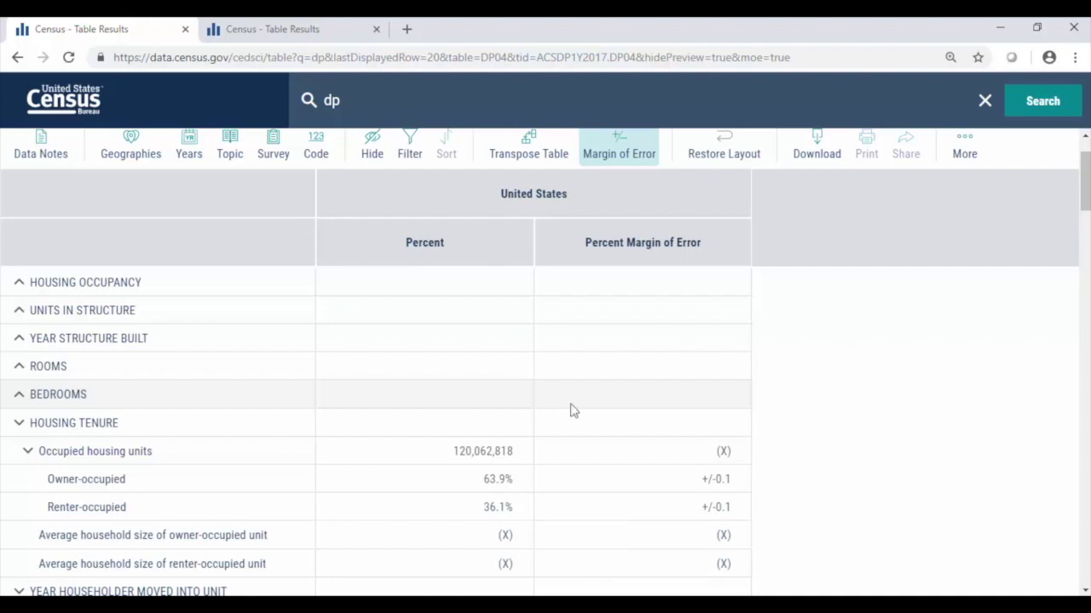
Step: Export the selected Housing Tenure percent cells to Excel and bring up the workbook
scroll(959, 380, down, 2)
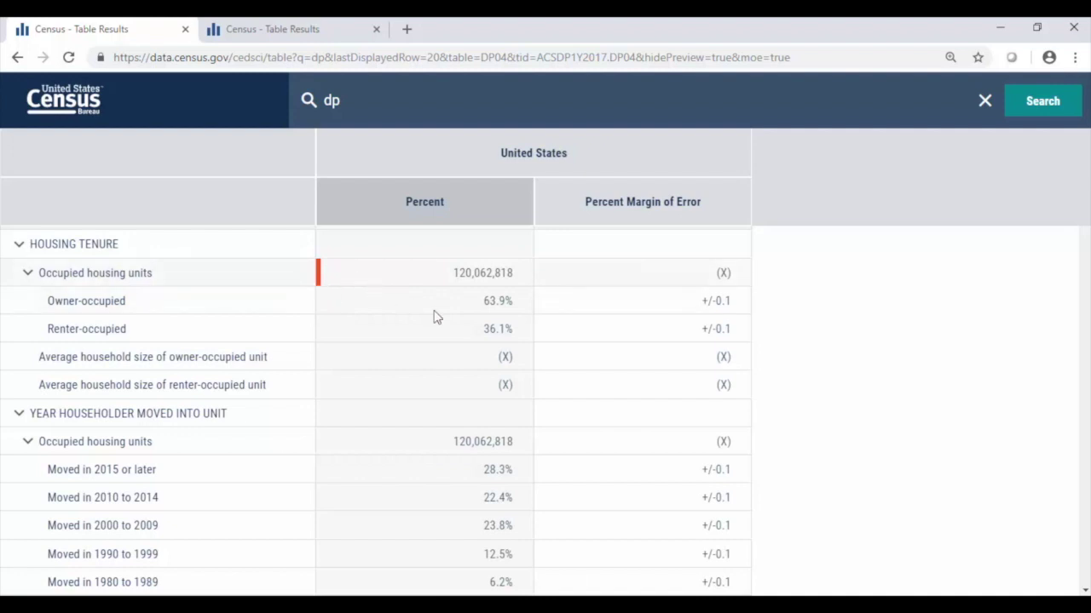
drag(336, 273, 597, 396)
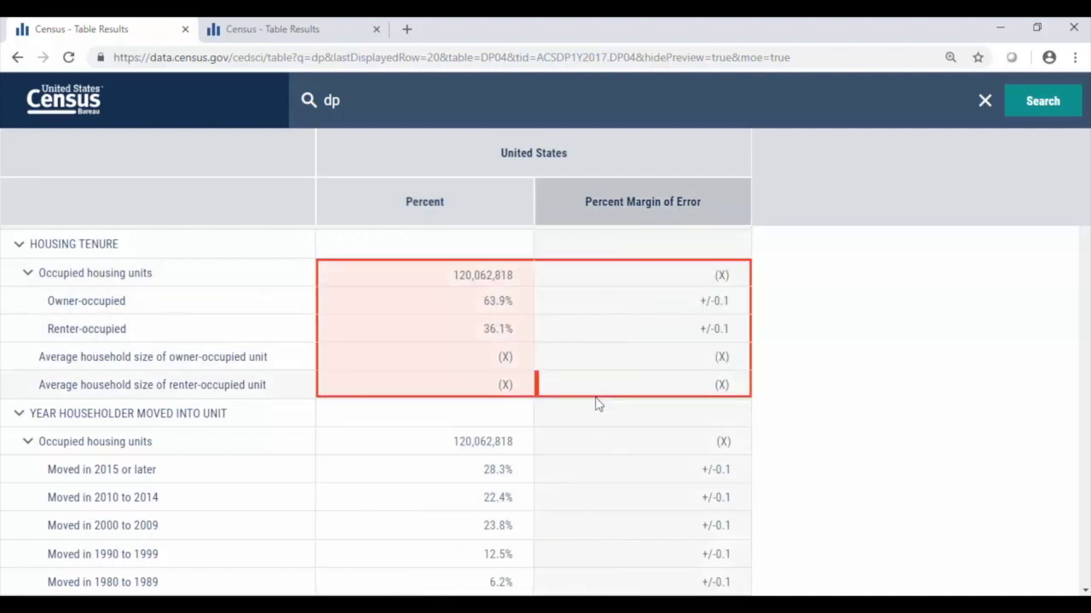
right_click(592, 301)
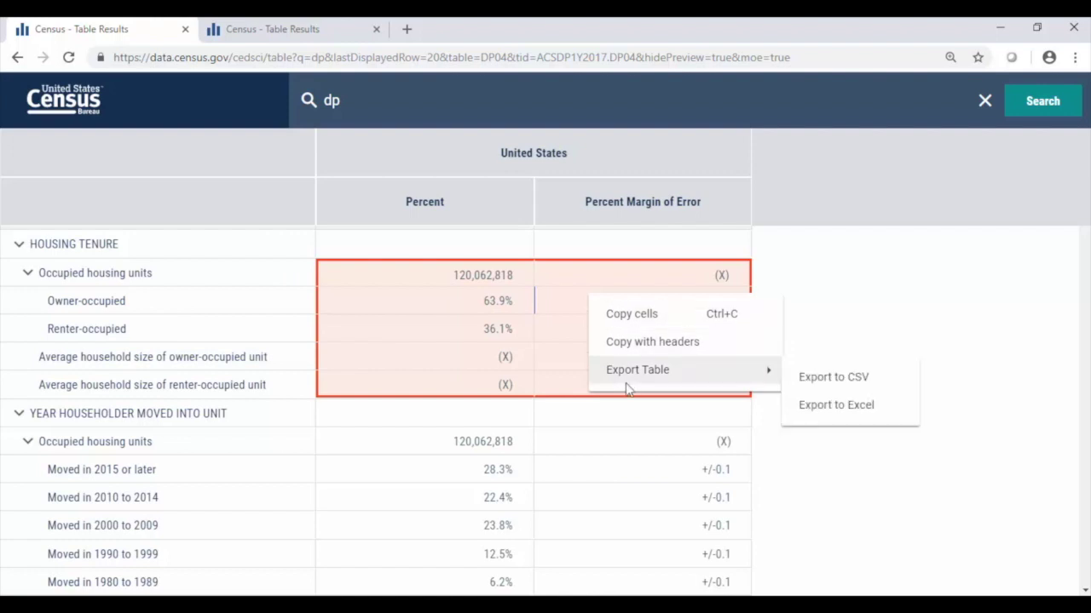
mouse_move(647, 369)
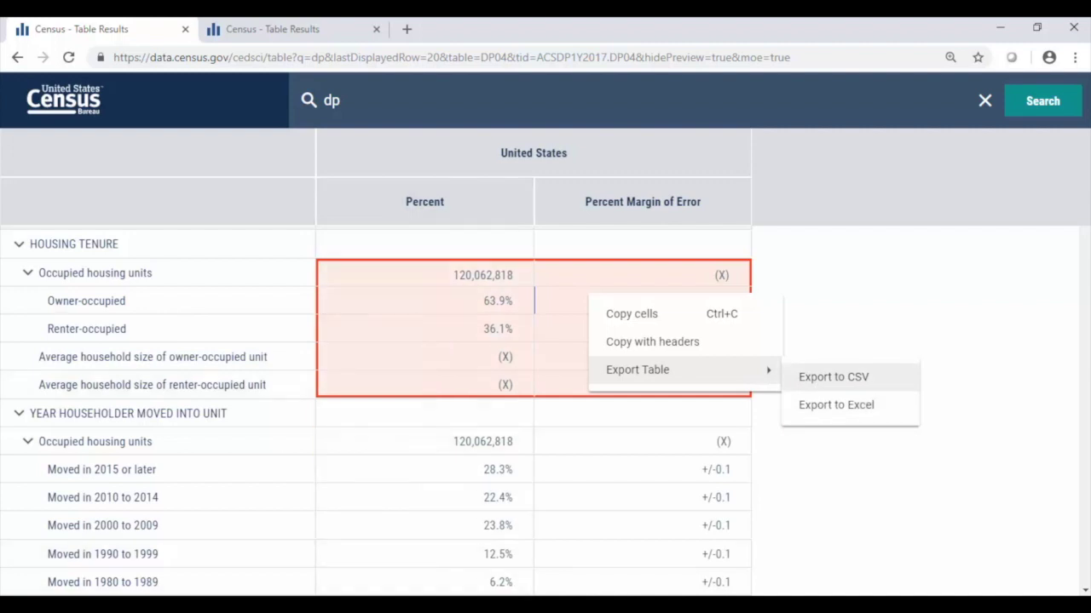
click(872, 410)
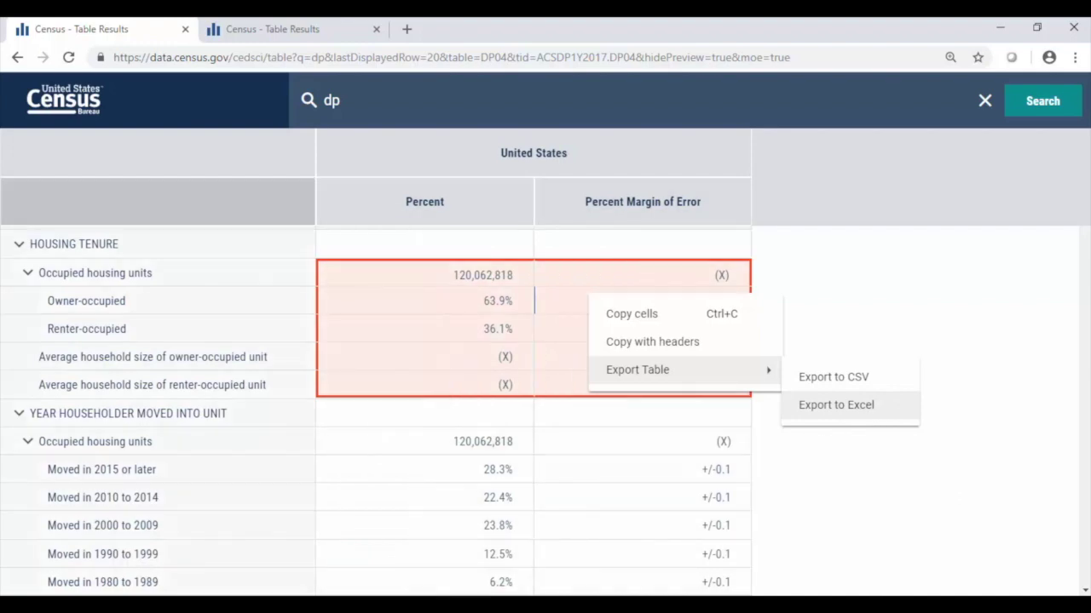
click(271, 569)
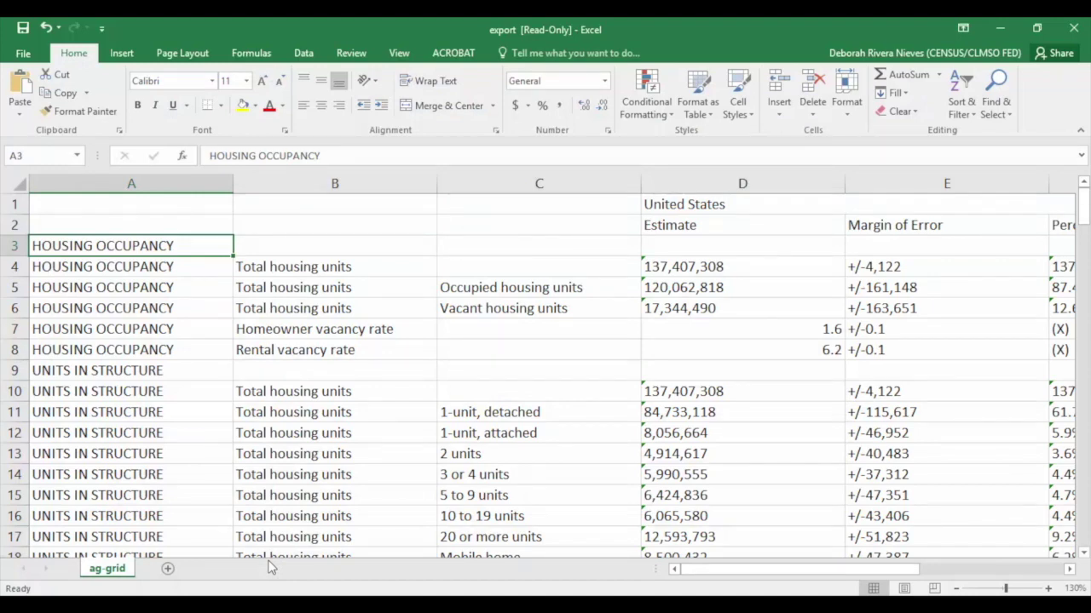
key(Right)
key(Right)
key(Left)
key(Left)
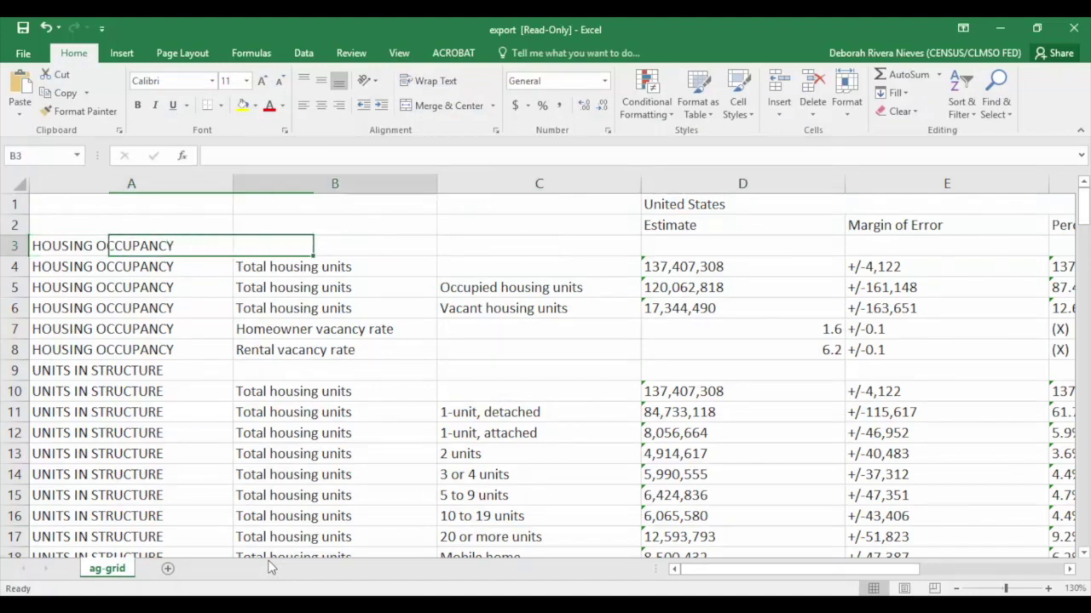
key(Right)
key(Right)
key(Right)
key(Right)
key(Right)
key(Right)
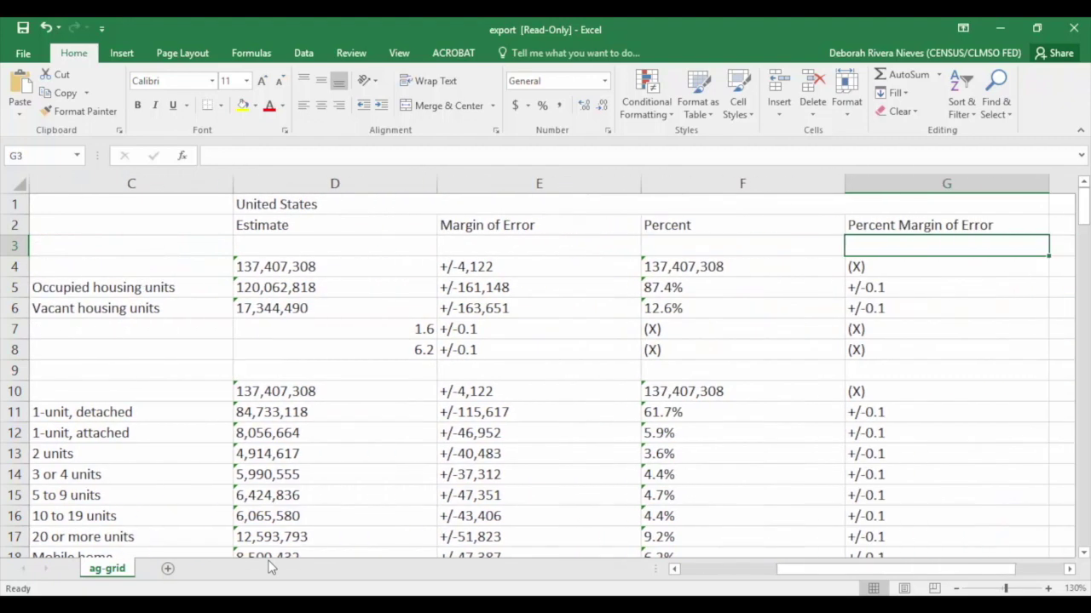
key(Left)
key(Left)
key(Left)
key(Left)
key(Left)
key(Left)
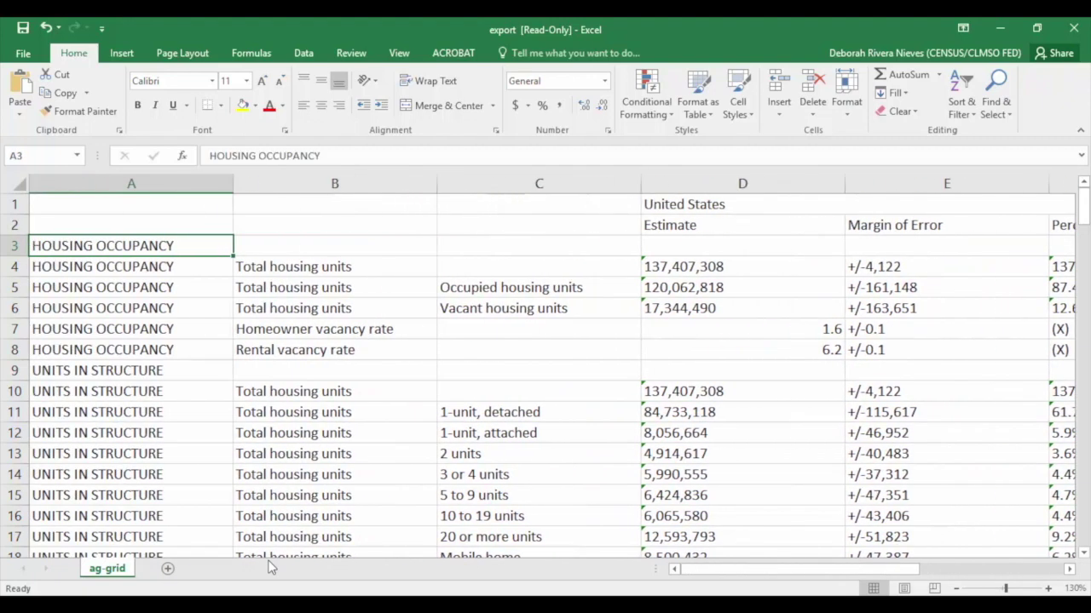
Step: Leave the Excel workbook and return to the browser page with the B19013 income table
click(996, 34)
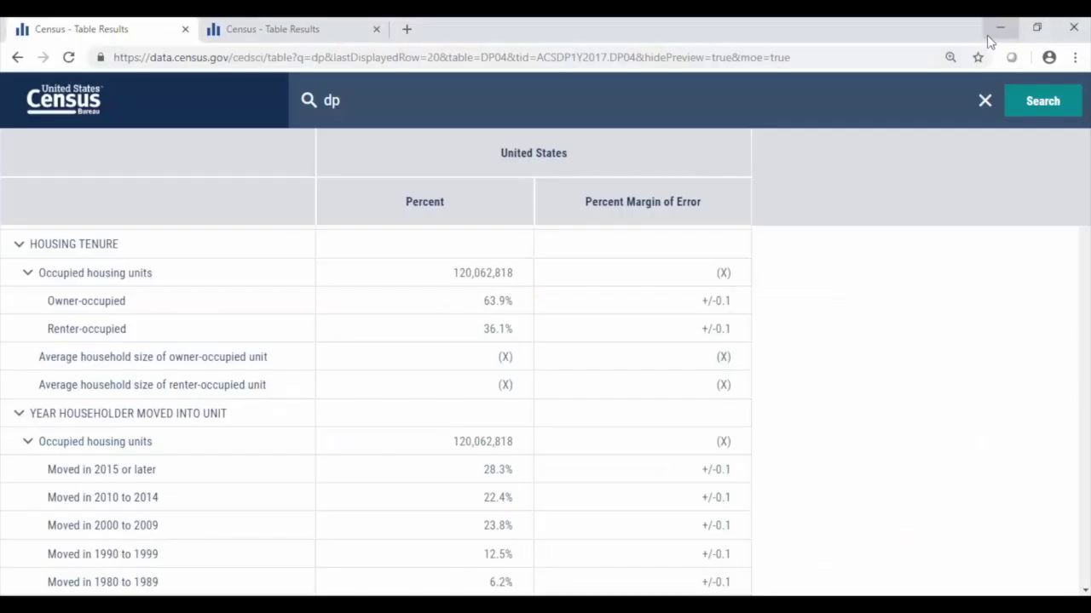
click(237, 29)
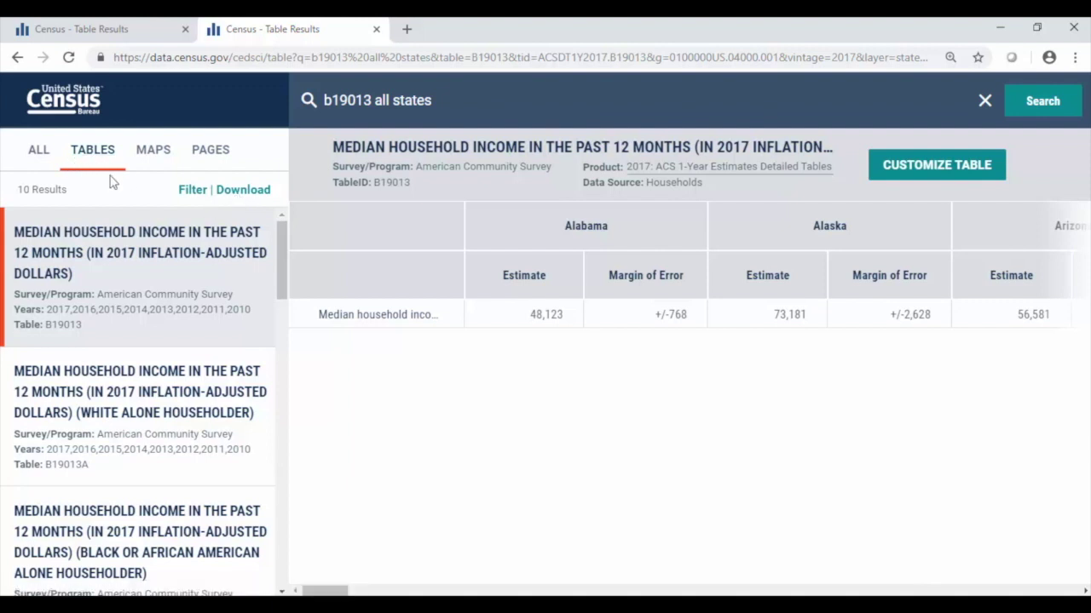
Step: Mark the B19013 and B19013A median household income tables for download
click(230, 191)
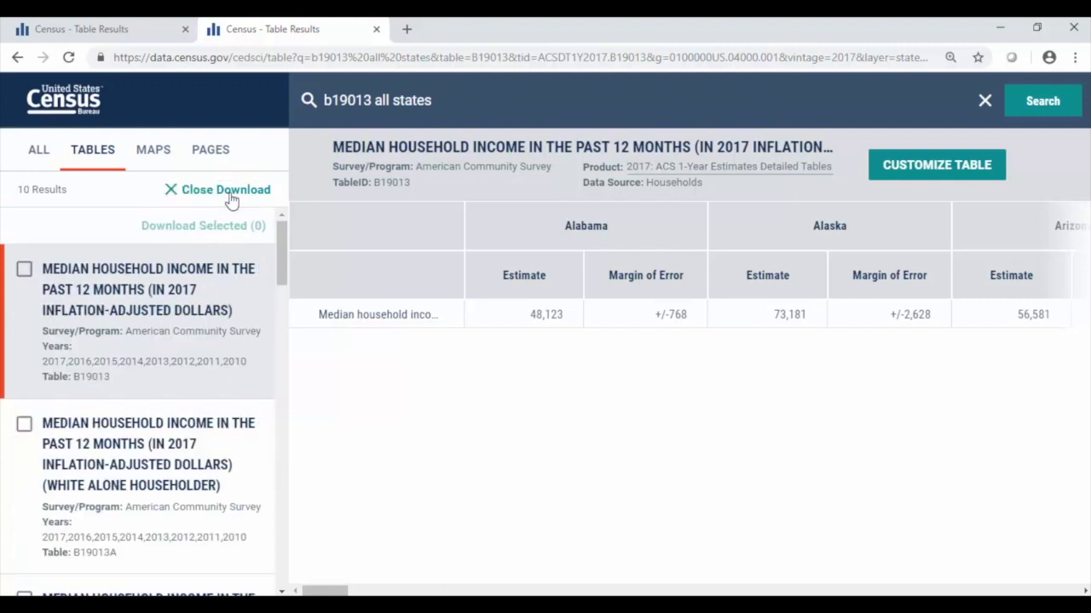
click(25, 270)
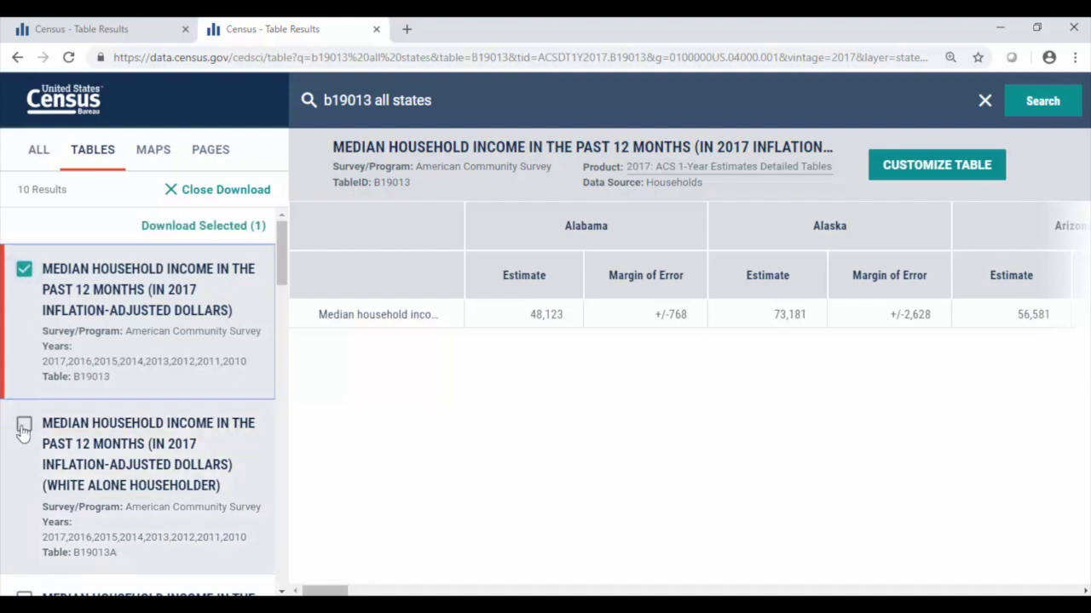
click(25, 430)
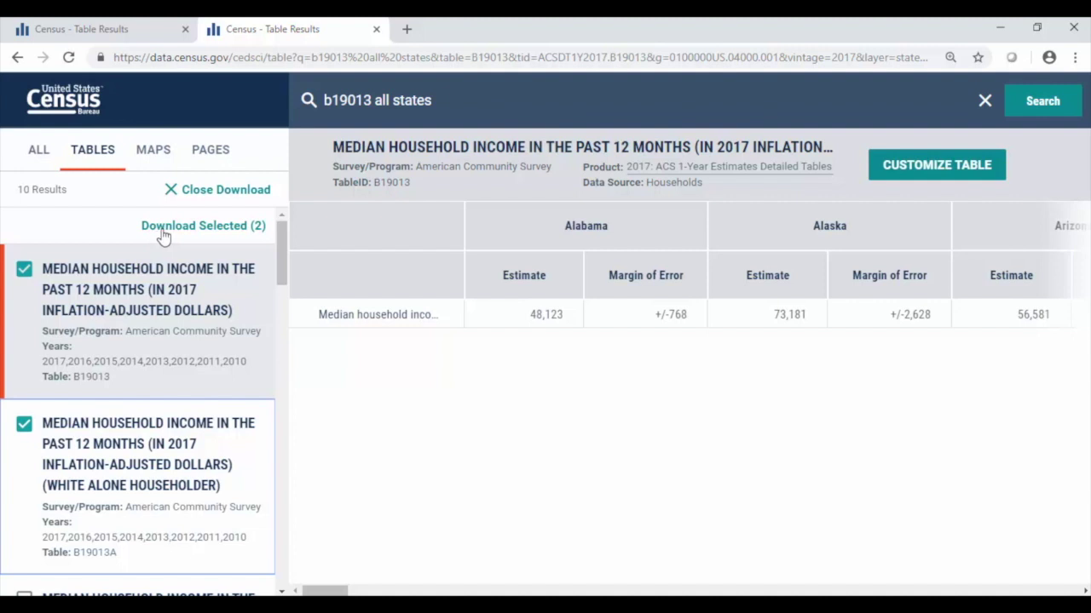
click(207, 230)
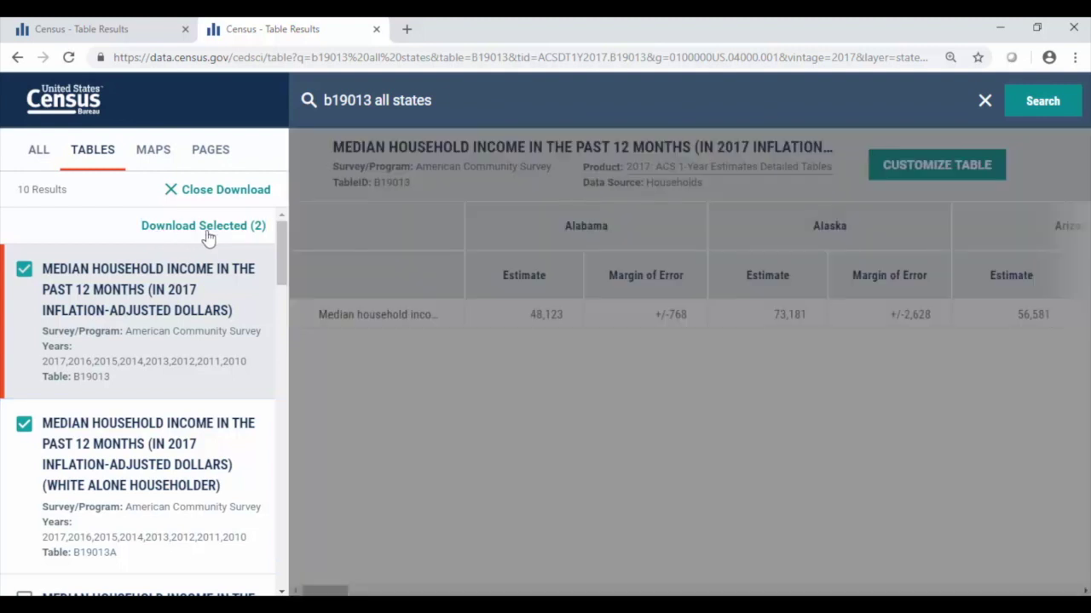
Step: Drop the 2017 5-Year vintages and download both tables' 2017 1-Year data as a CSV zip
scroll(984, 394, down, 1)
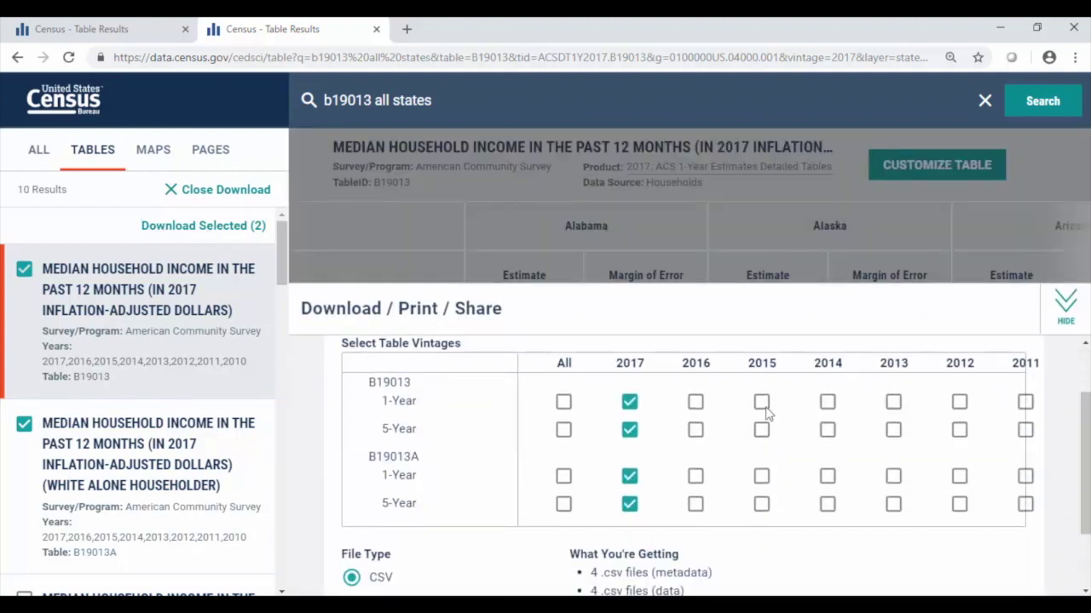
click(628, 429)
click(629, 504)
scroll(652, 428, down, 1)
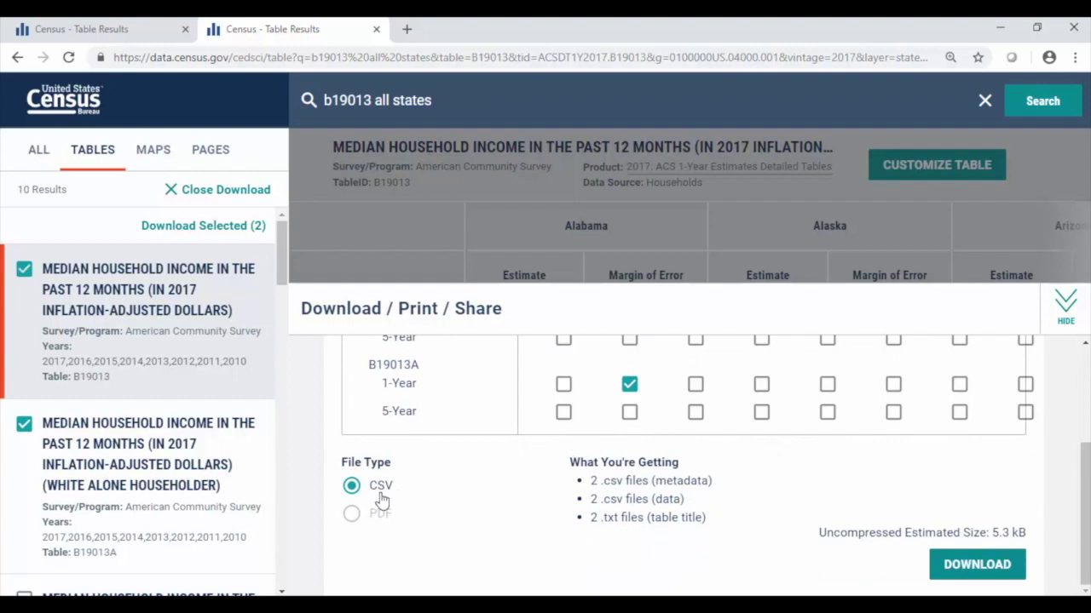
click(977, 565)
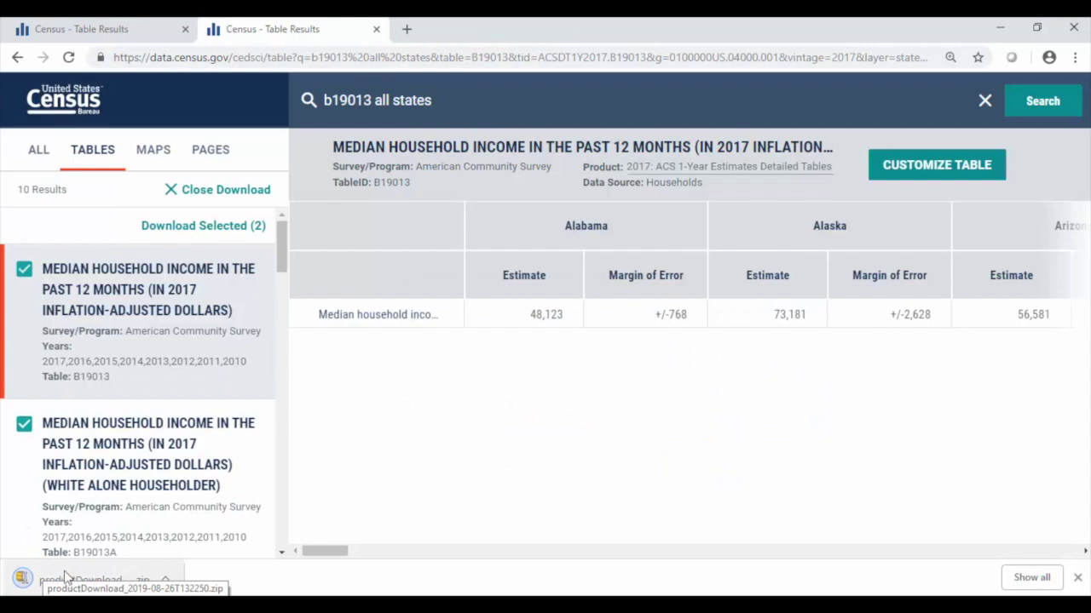
click(63, 575)
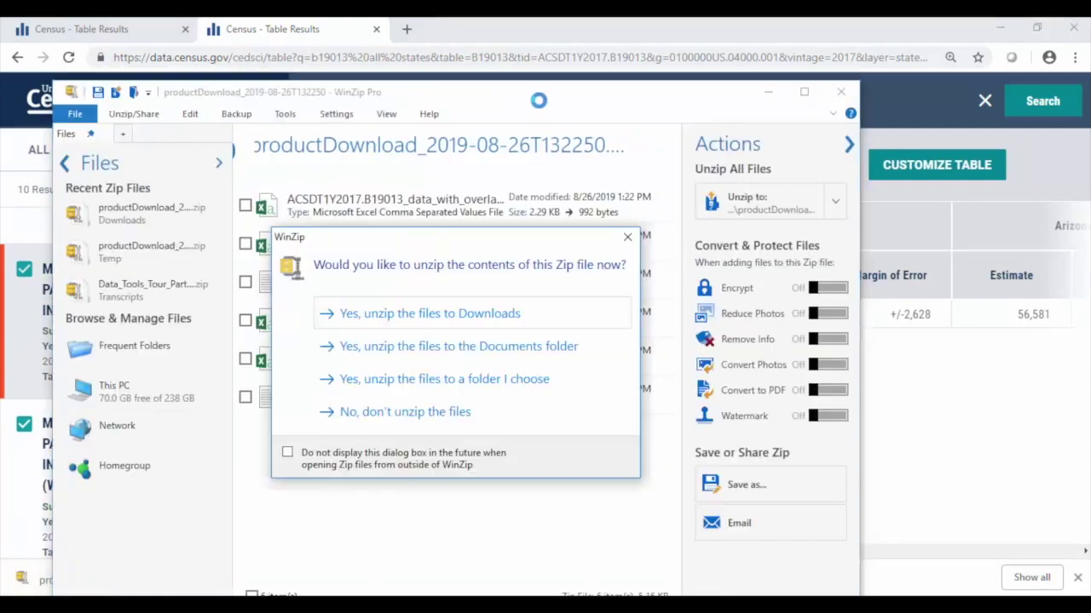
Step: View the zip in WinZip without unzipping and move the window higher
click(457, 412)
drag(585, 110, 583, 68)
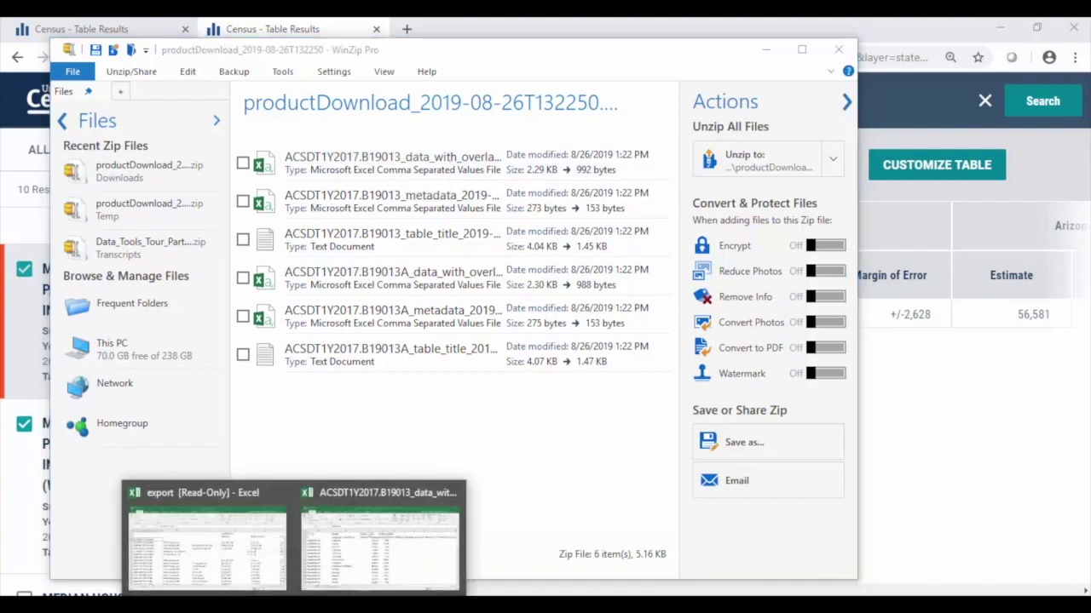
click(320, 562)
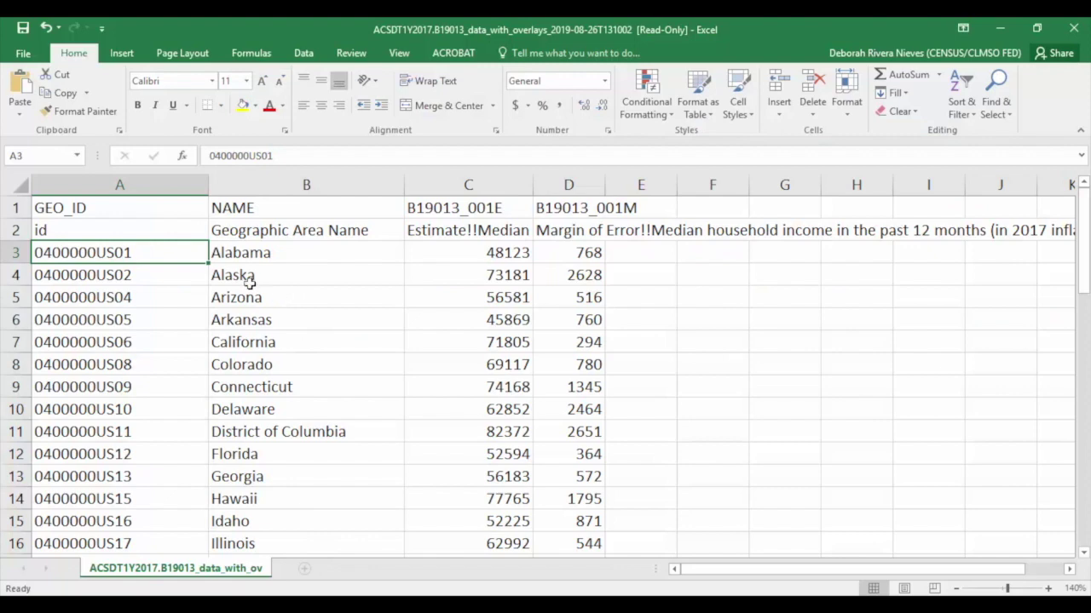
Step: Browse the B19013 CSV's Alabama row, landing on its estimate 48,123
click(252, 254)
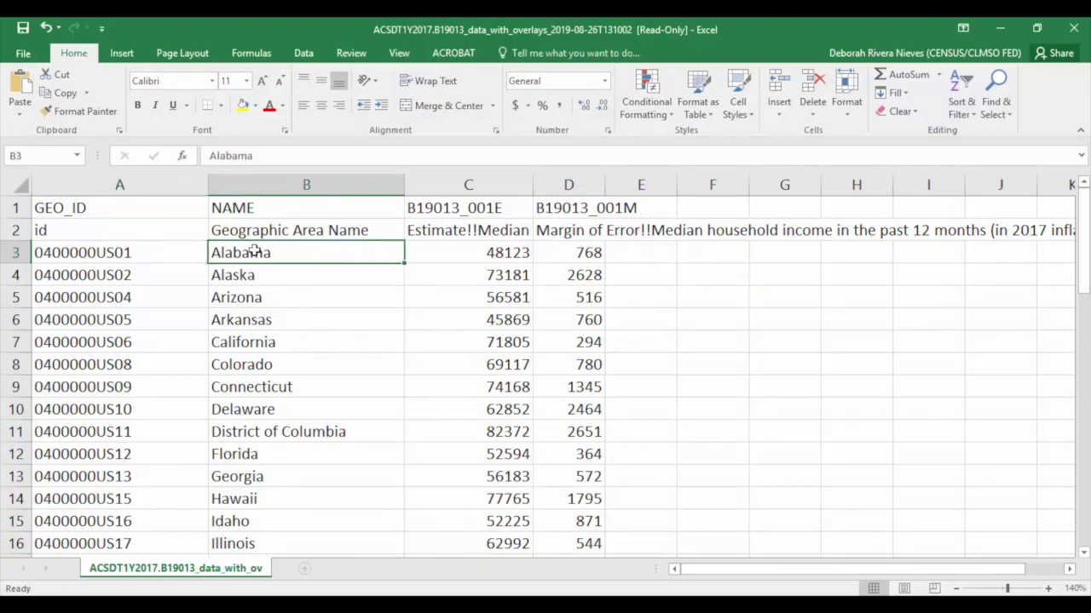
key(Down)
key(Down)
key(Down)
key(Up)
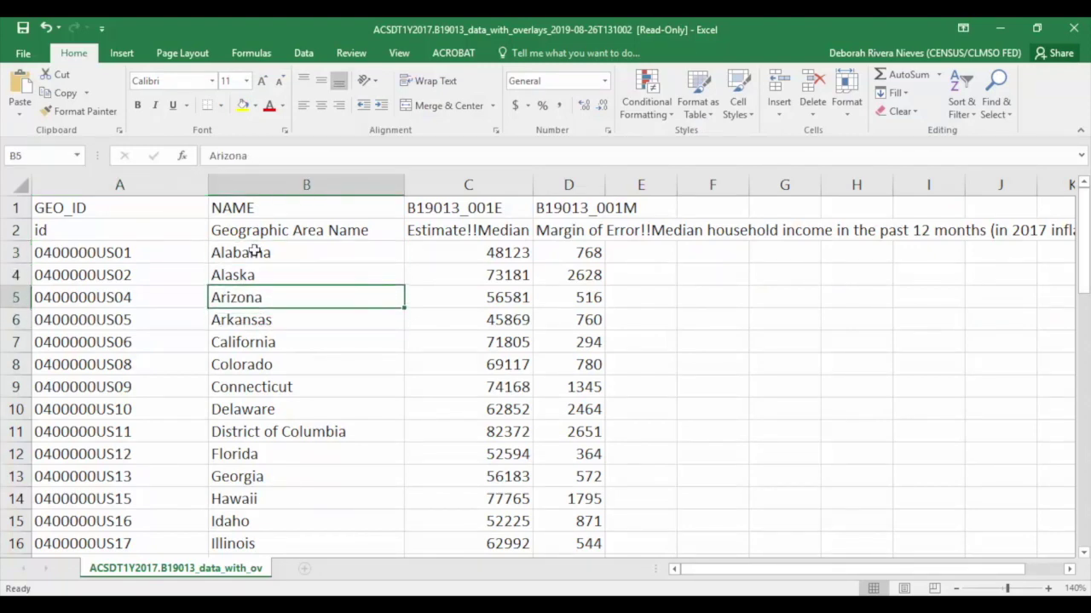
key(Up)
key(Up)
key(Right)
key(Right)
key(Right)
key(Right)
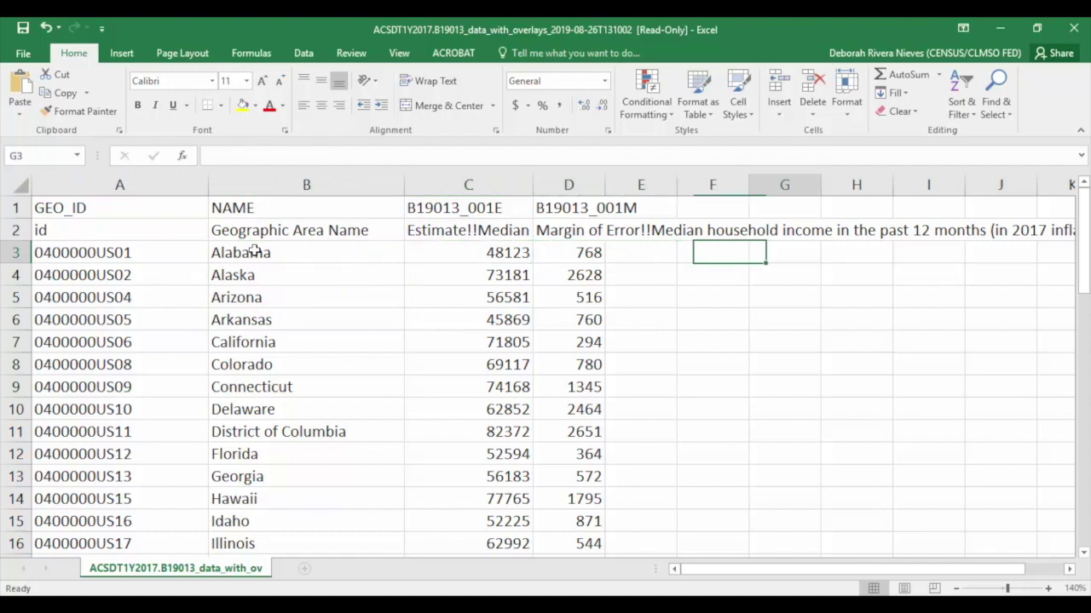
key(Right)
key(Right)
key(Right)
key(Left)
key(Left)
key(Left)
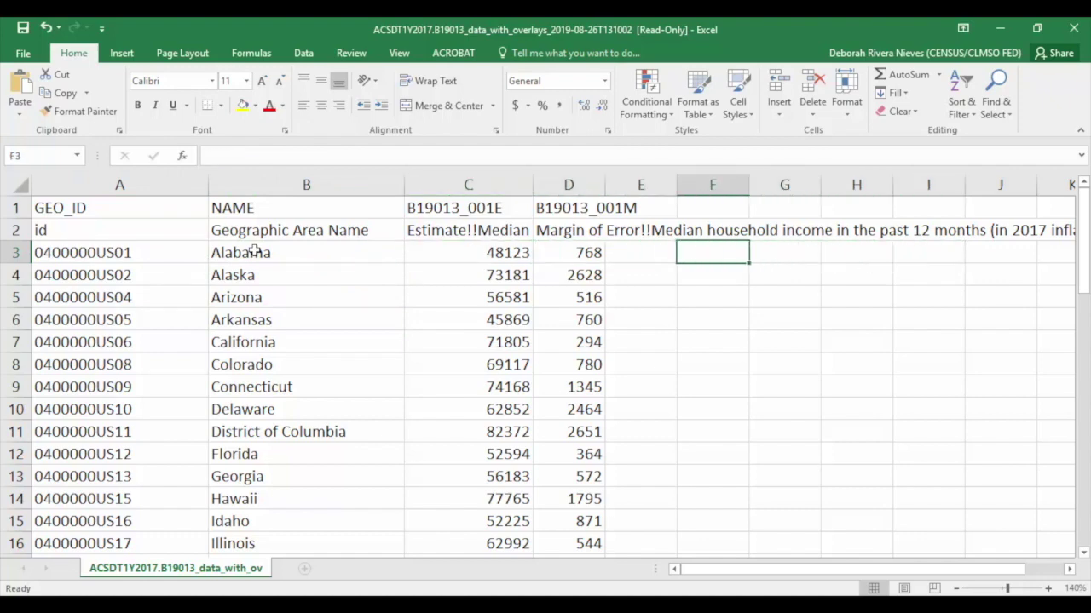
key(Left)
key(Left)
key(Left)
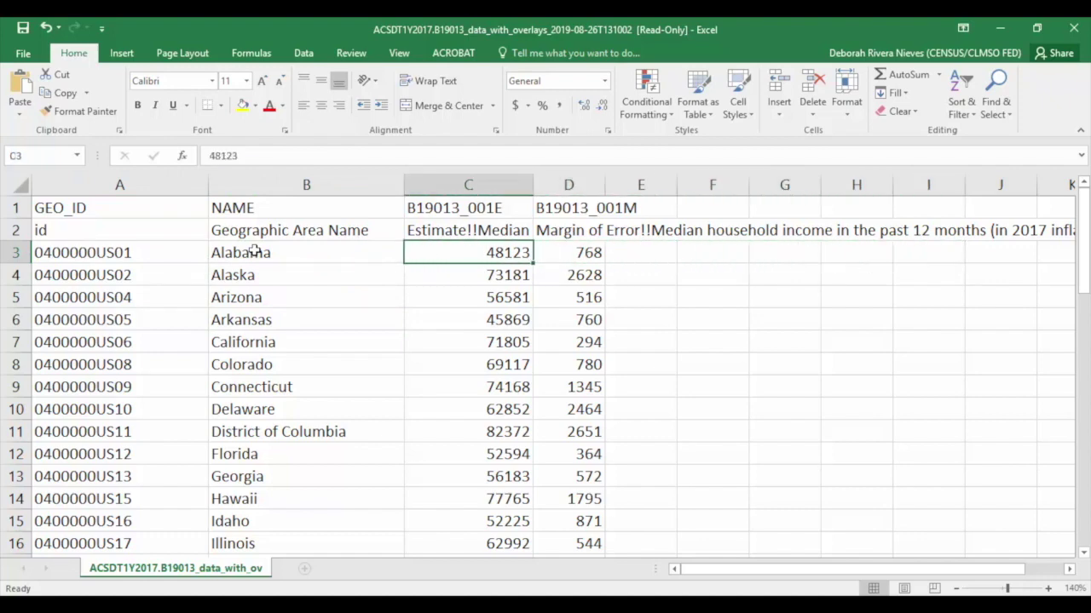